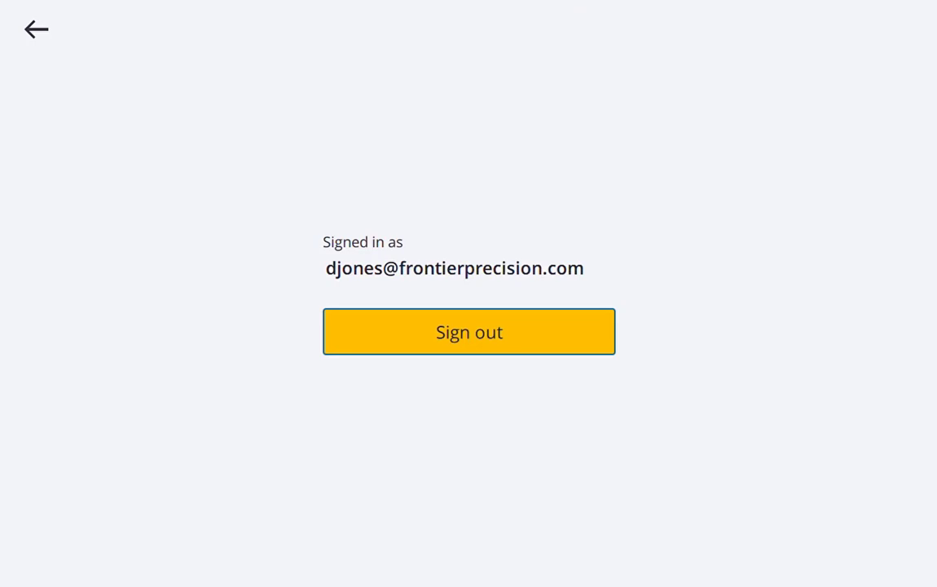
Leave the account page and go back to the Projects list
{"action": "key", "text": "Escape"}
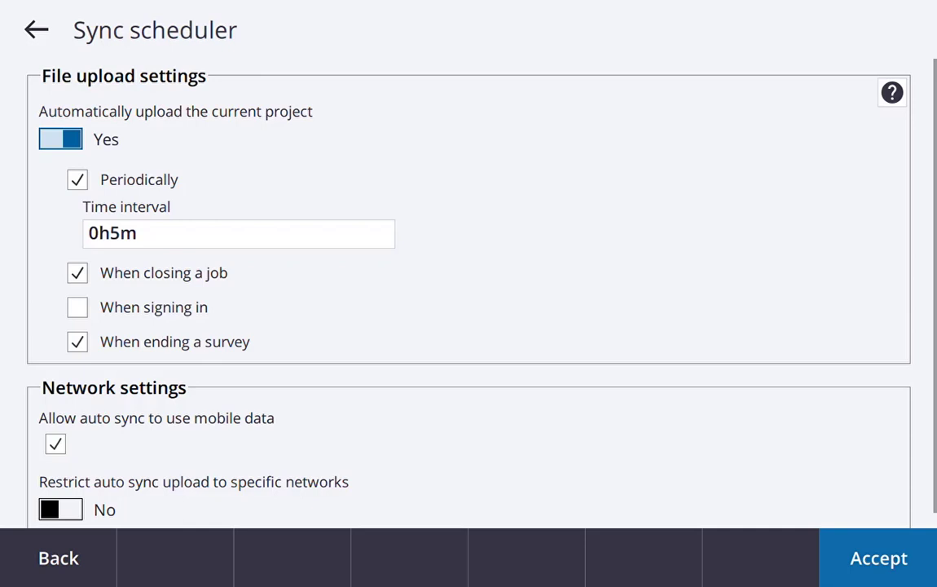
Set auto-upload to every 5 minutes, when closing a job and when ending a survey
{"action": "left_click", "coordinate": [77, 179]}
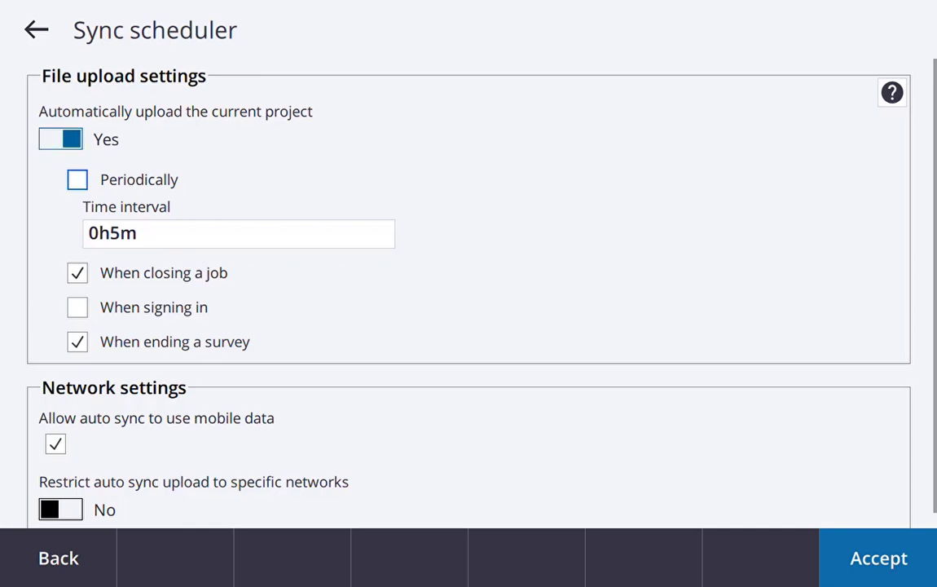
{"action": "left_click", "coordinate": [78, 179]}
{"action": "left_click", "coordinate": [78, 273]}
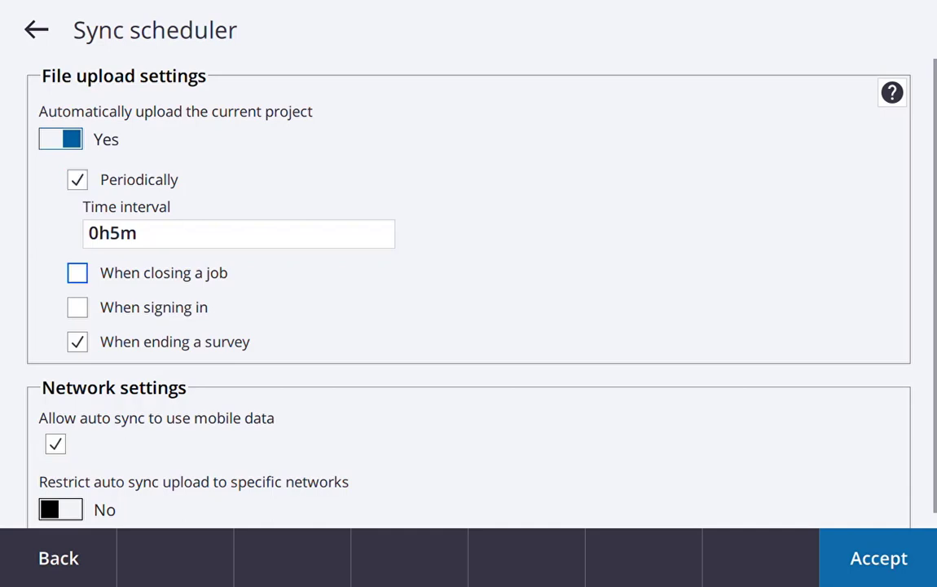
{"action": "left_click", "coordinate": [78, 273]}
{"action": "left_click", "coordinate": [77, 307]}
{"action": "left_click", "coordinate": [78, 341]}
{"action": "scroll", "coordinate": [468, 293], "scroll_direction": "down", "scroll_amount": 2}
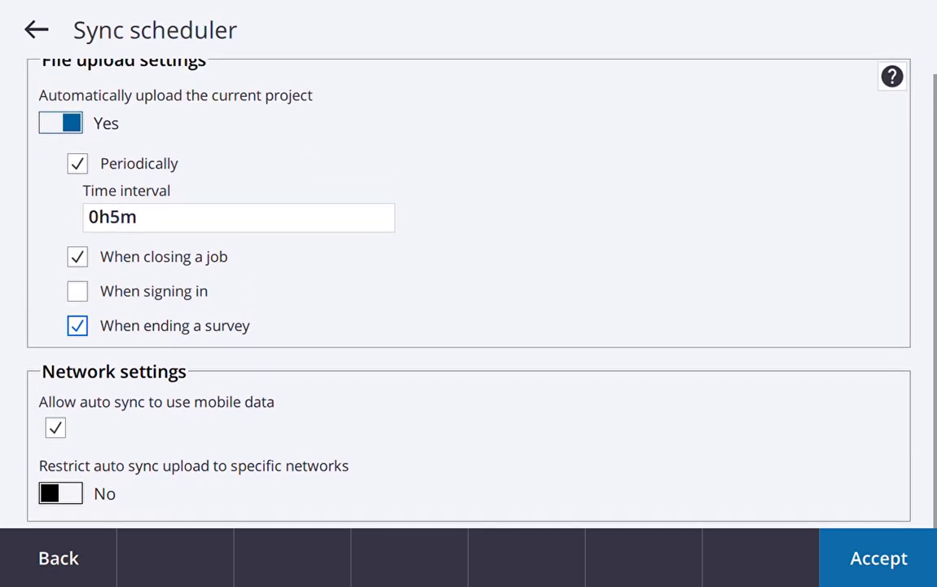
{"action": "left_click", "coordinate": [55, 428]}
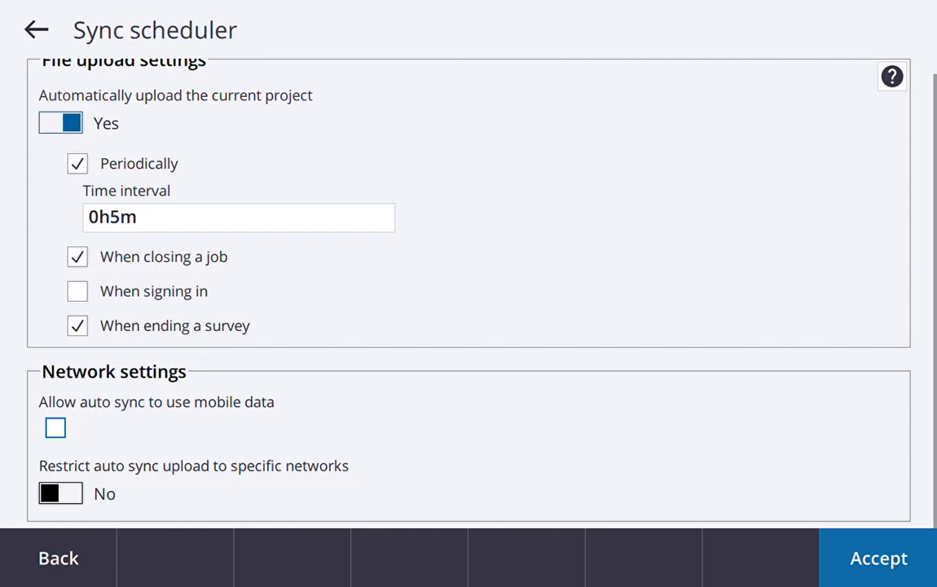
{"action": "left_click", "coordinate": [55, 428]}
{"action": "left_click", "coordinate": [60, 493]}
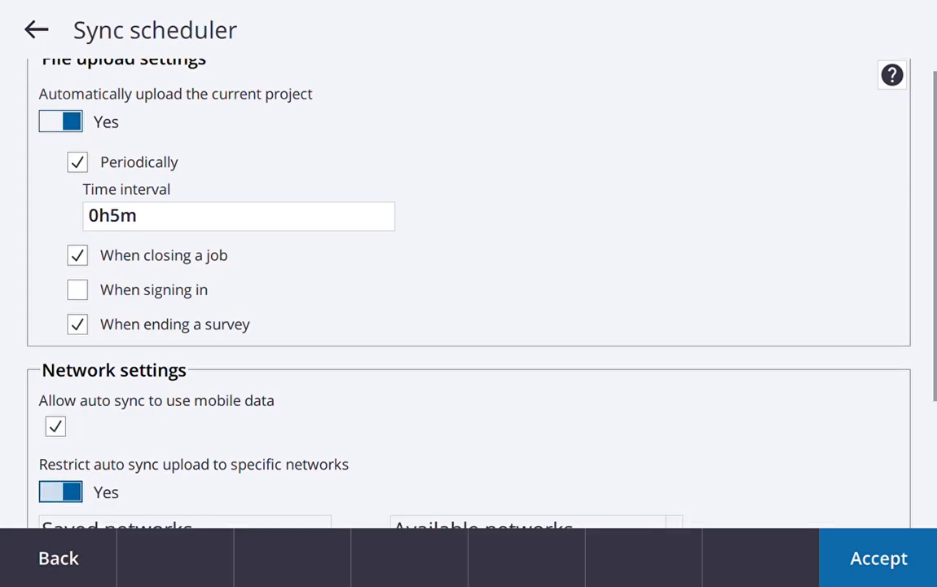
{"action": "scroll", "coordinate": [468, 326], "scroll_direction": "down", "scroll_amount": 3}
{"action": "scroll", "coordinate": [469, 326], "scroll_direction": "down", "scroll_amount": 2}
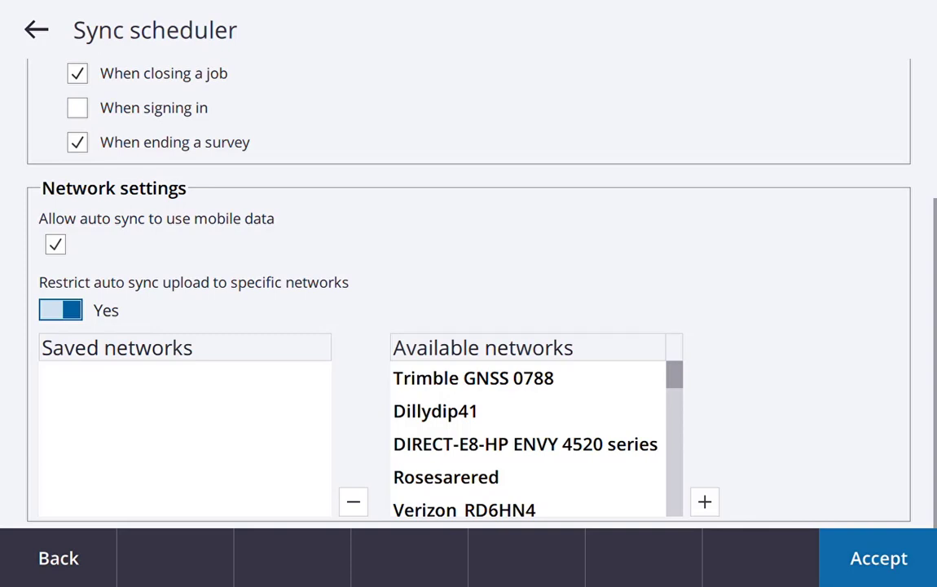
{"action": "left_click", "coordinate": [60, 310]}
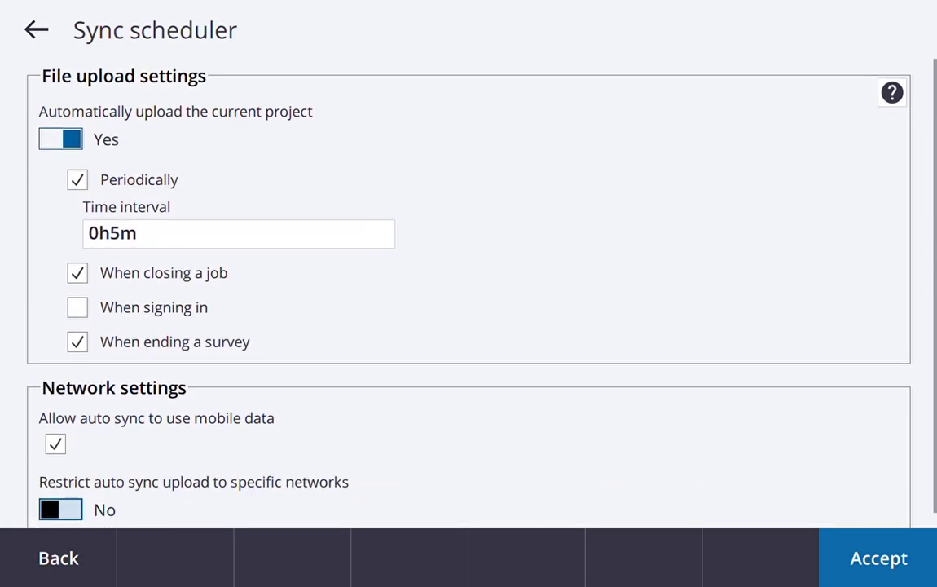
Accept the sync settings and create a North America cloud project for Park Demo
{"action": "key", "text": "Return"}
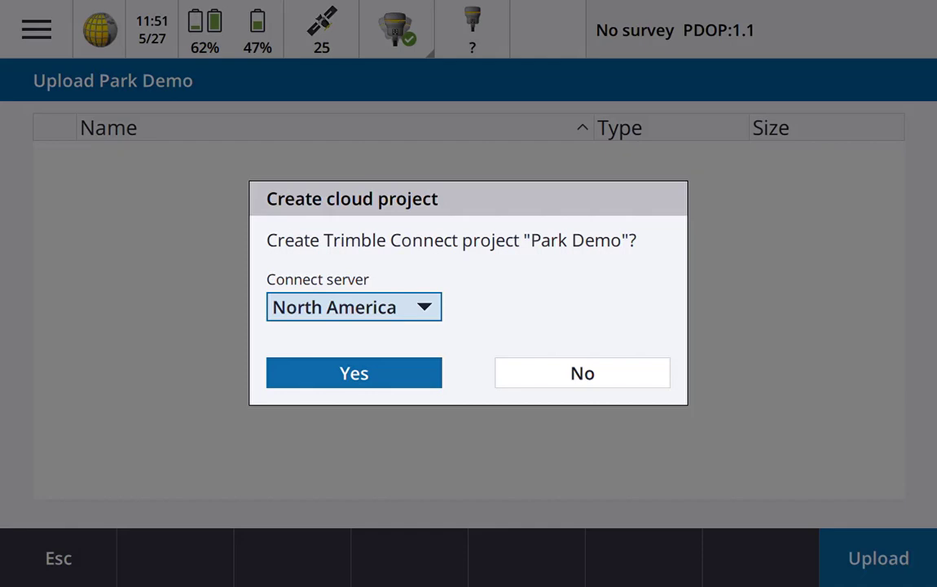
{"action": "key", "text": "Return"}
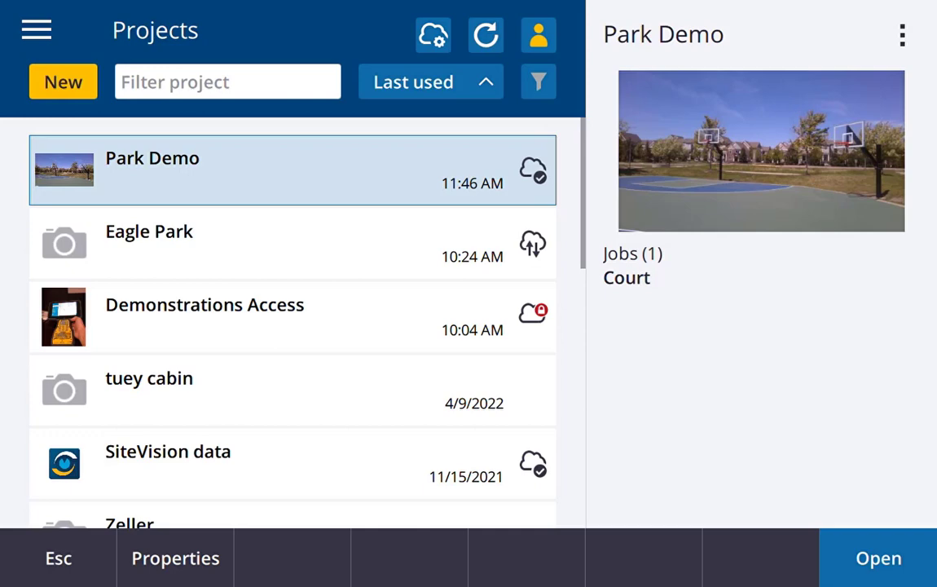
Open Park Demo and upload the Court job to the cloud
{"action": "key", "text": "Return"}
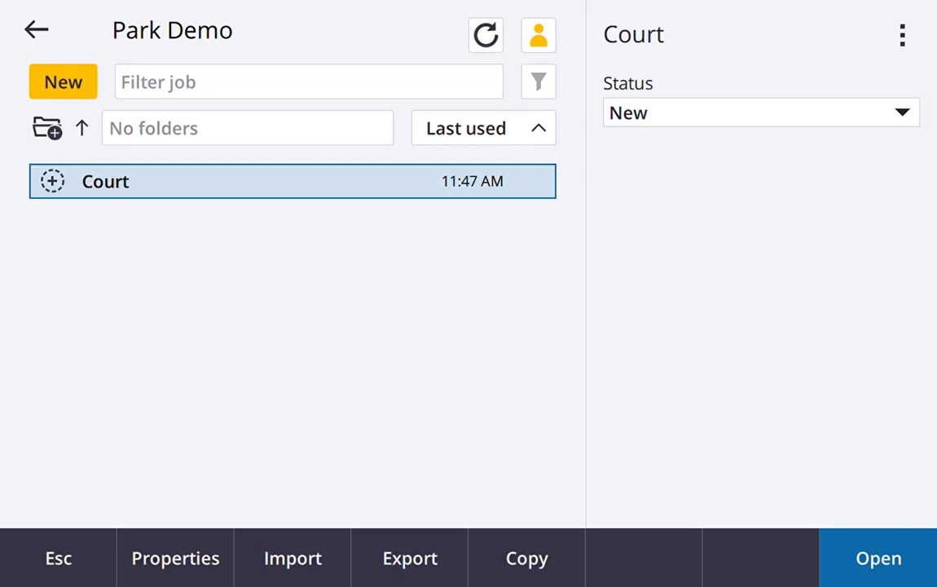
{"action": "left_click", "coordinate": [902, 34]}
{"action": "left_click", "coordinate": [861, 108]}
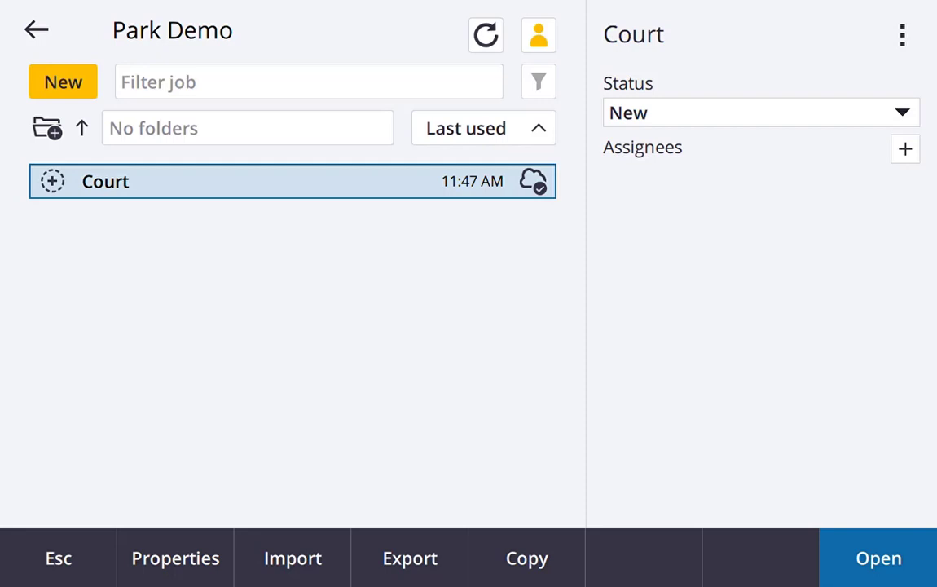
Open Court and start a survey with the VRS R12i 2m style, accepting the data source
{"action": "key", "text": "Return"}
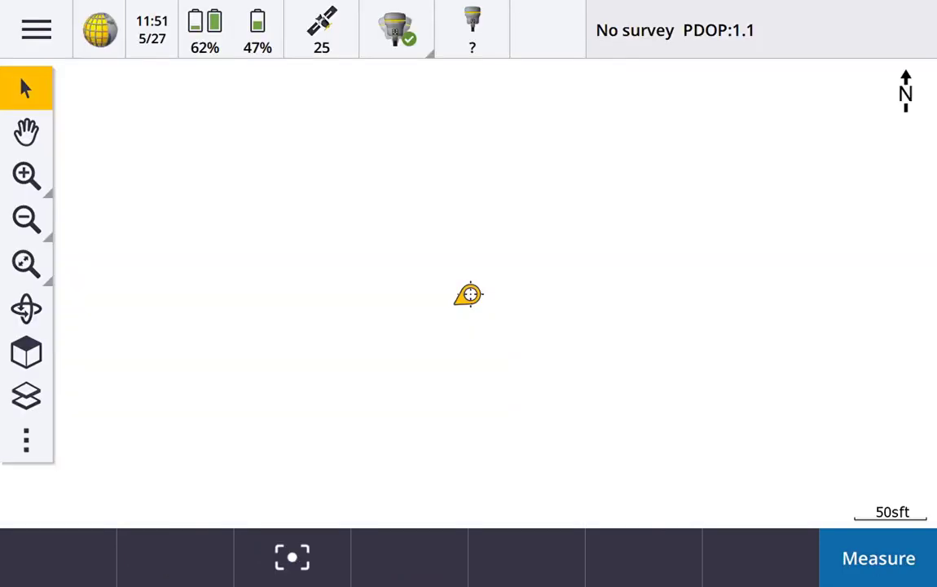
{"action": "key", "text": "Return"}
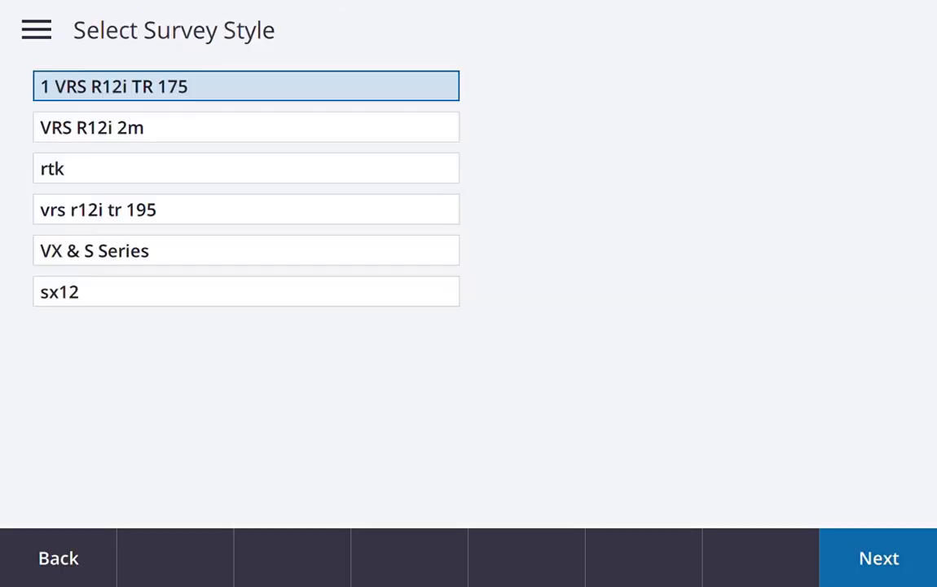
{"action": "key", "text": "Down"}
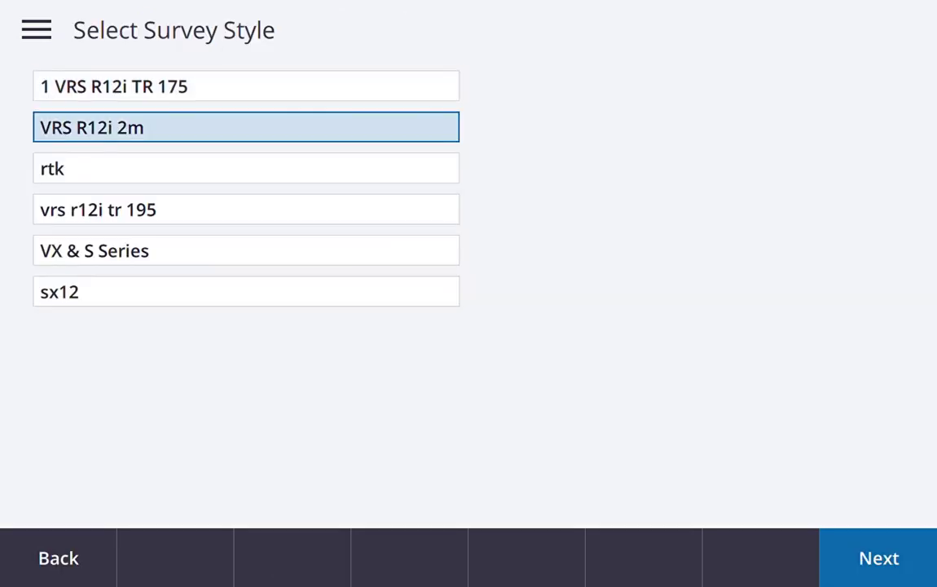
{"action": "key", "text": "Return"}
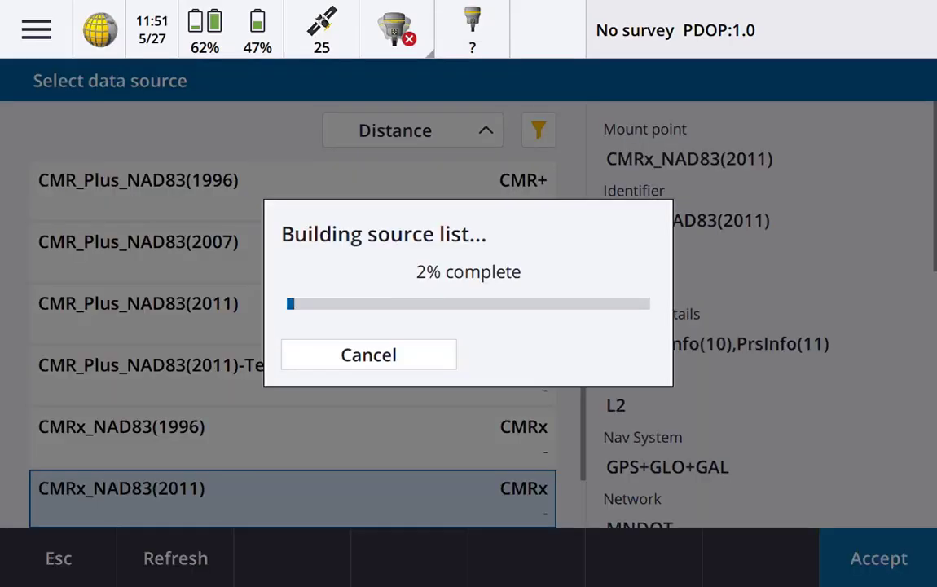
{"action": "key", "text": "Return"}
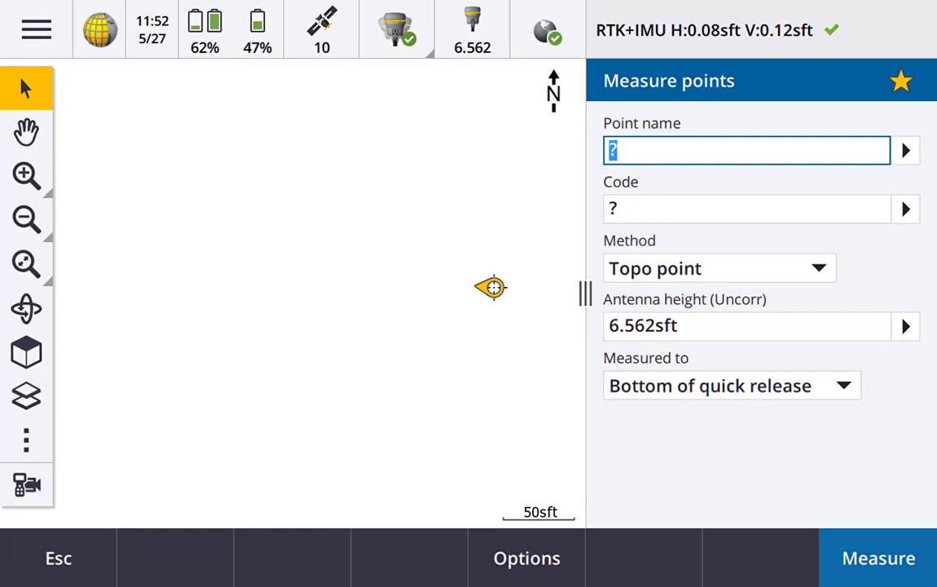
Set point name 1000, code line and the Rapid point method
{"action": "type", "text": "1"}
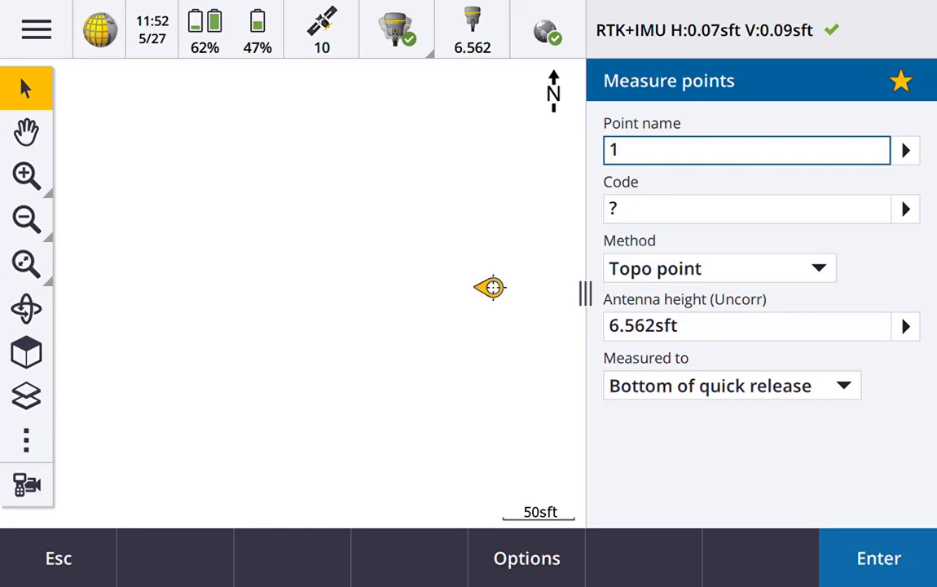
{"action": "type", "text": "000"}
{"action": "key", "text": "Return"}
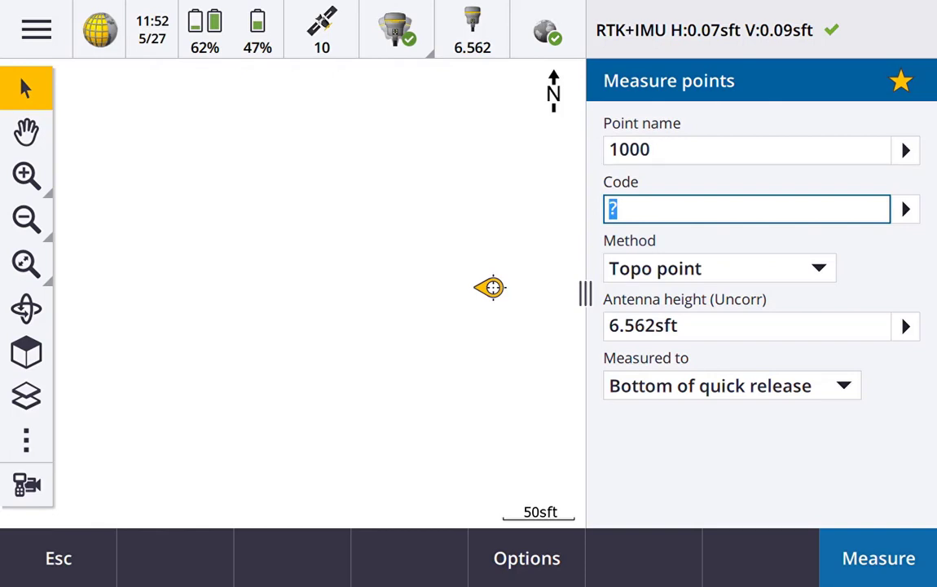
{"action": "type", "text": "line"}
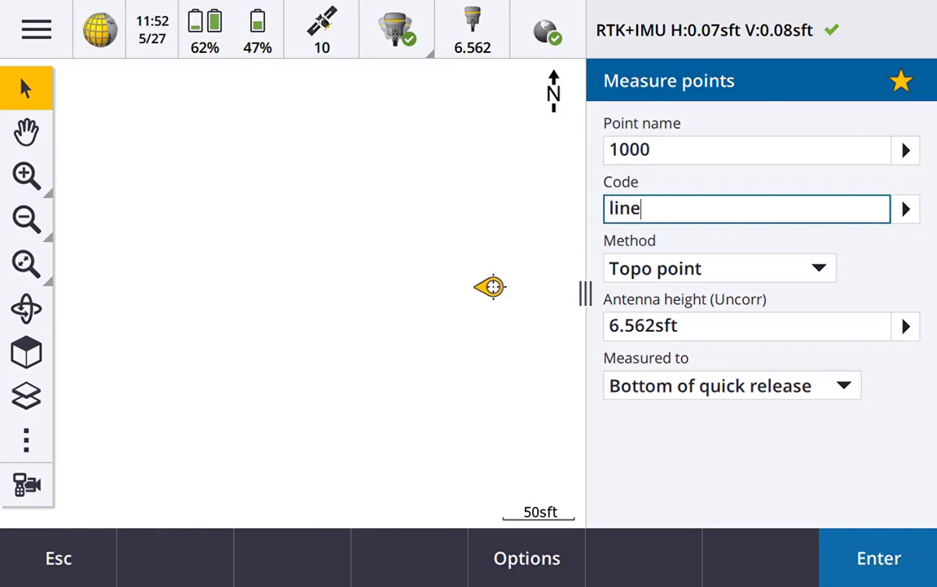
{"action": "key", "text": "Return"}
{"action": "key", "text": "alt+Down"}
{"action": "key", "text": "Down"}
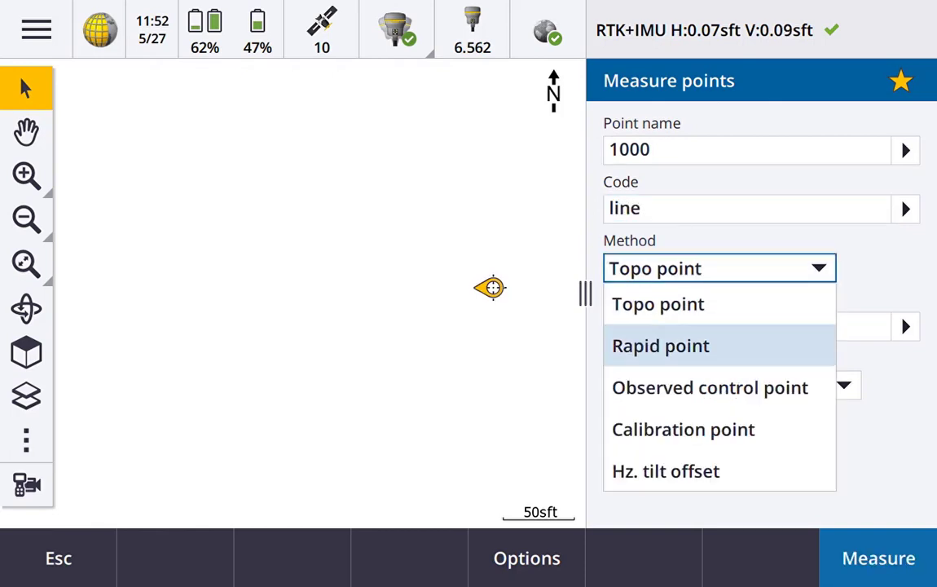
{"action": "key", "text": "Return"}
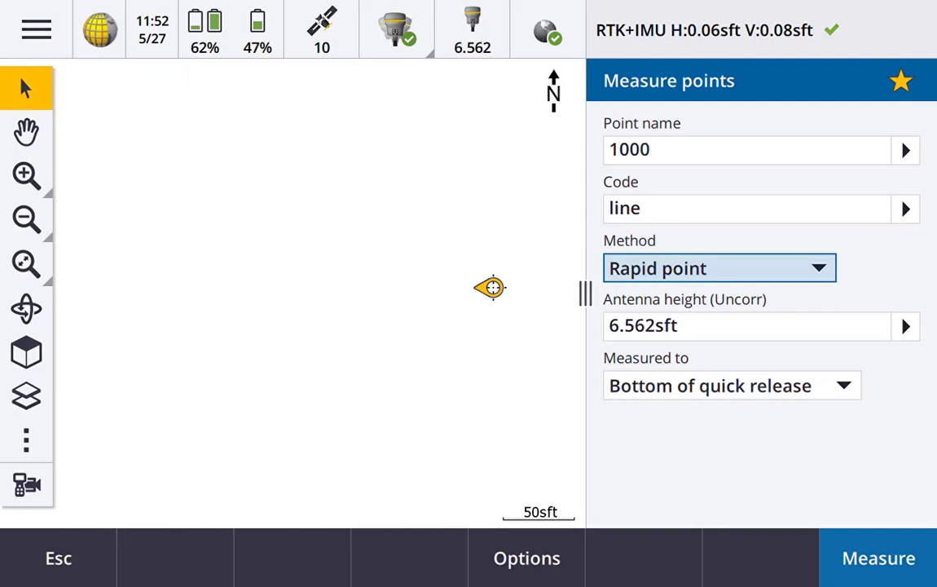
Measure points 1000 and 1001, then close point measuring
{"action": "key", "text": "Return"}
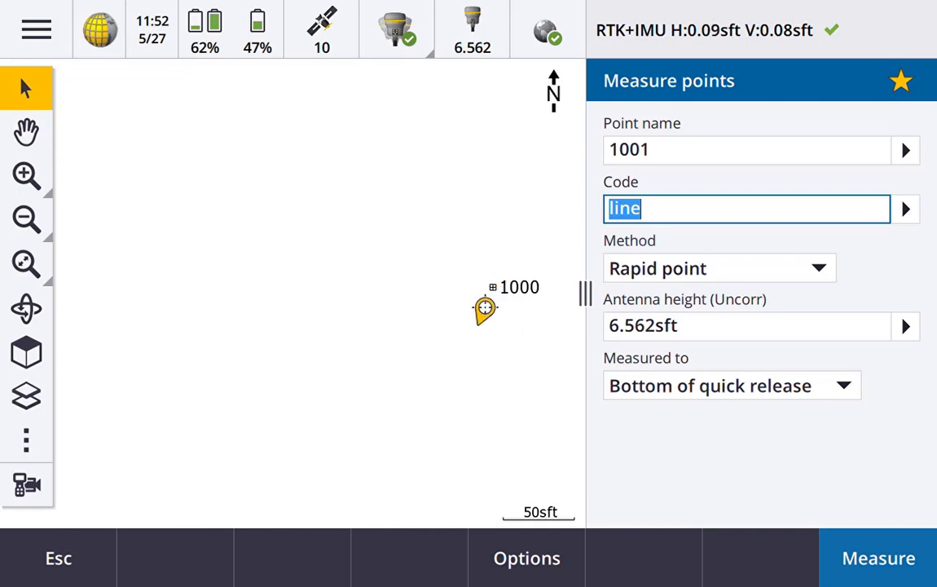
{"action": "key", "text": "Return"}
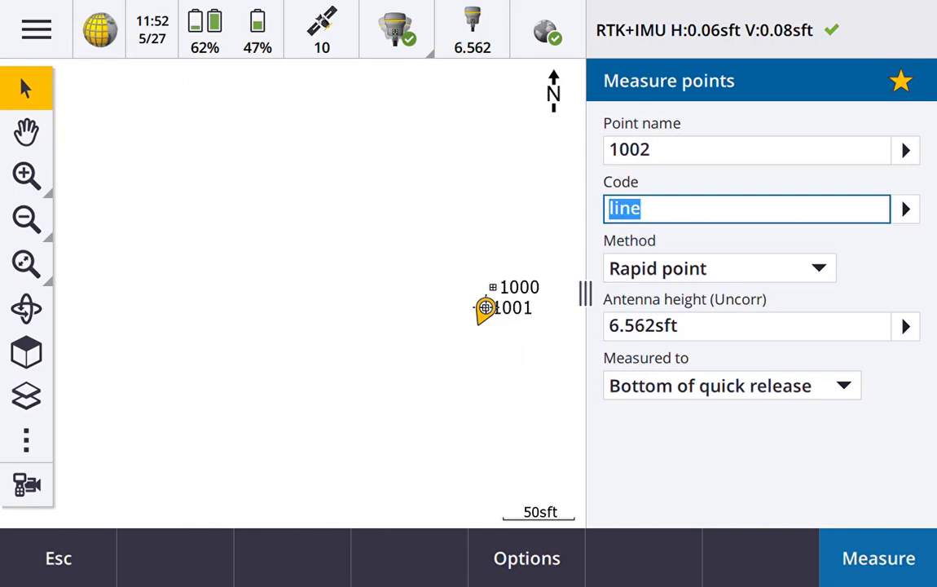
{"action": "key", "text": "Escape"}
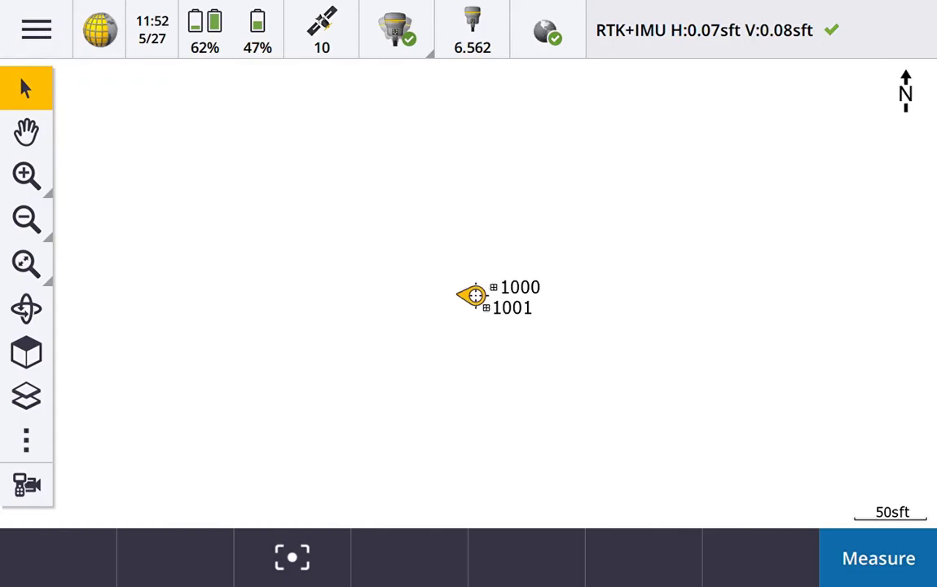
End the GNSS survey keeping the receiver powered, then return to the Jobs list
{"action": "left_click", "coordinate": [36, 30]}
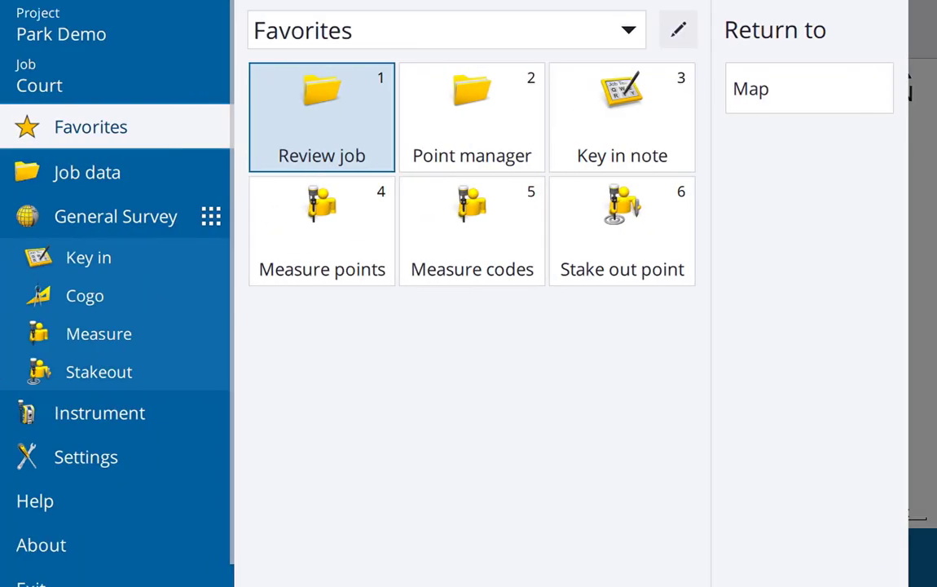
{"action": "left_click", "coordinate": [99, 333]}
{"action": "left_click", "coordinate": [318, 260]}
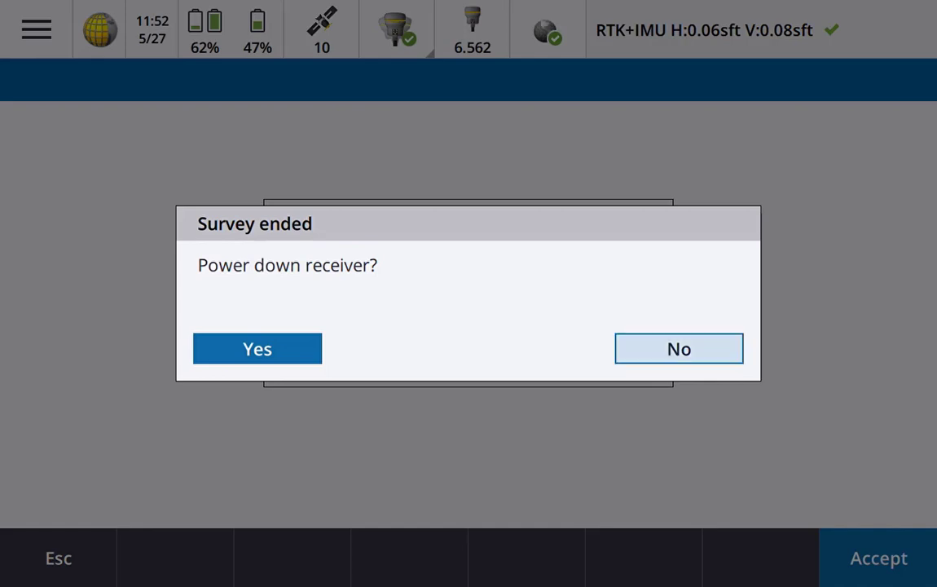
{"action": "left_click", "coordinate": [679, 349]}
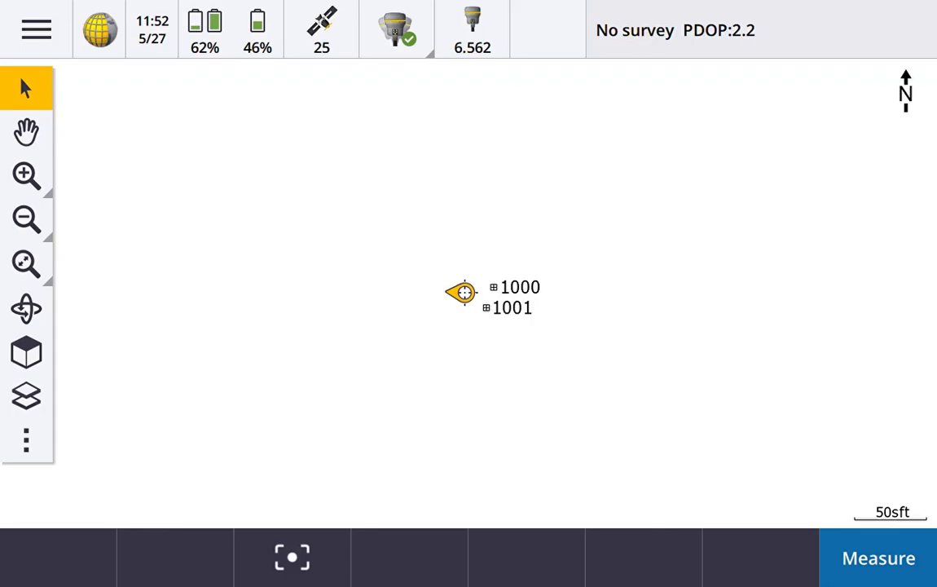
{"action": "left_click", "coordinate": [36, 30]}
{"action": "left_click", "coordinate": [40, 78]}
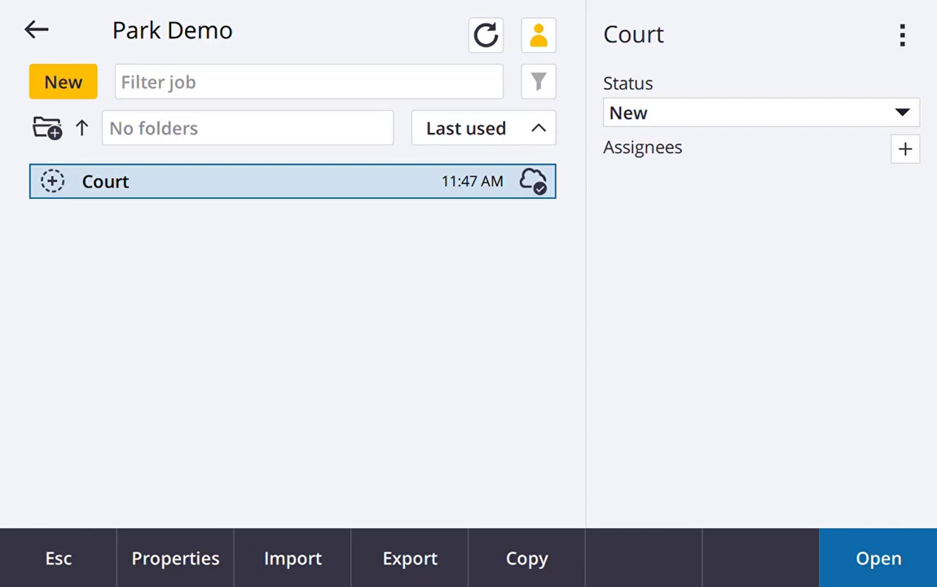
After Court finishes syncing, confirm Upload is greyed out in its cloud actions
{"action": "left_click", "coordinate": [902, 34]}
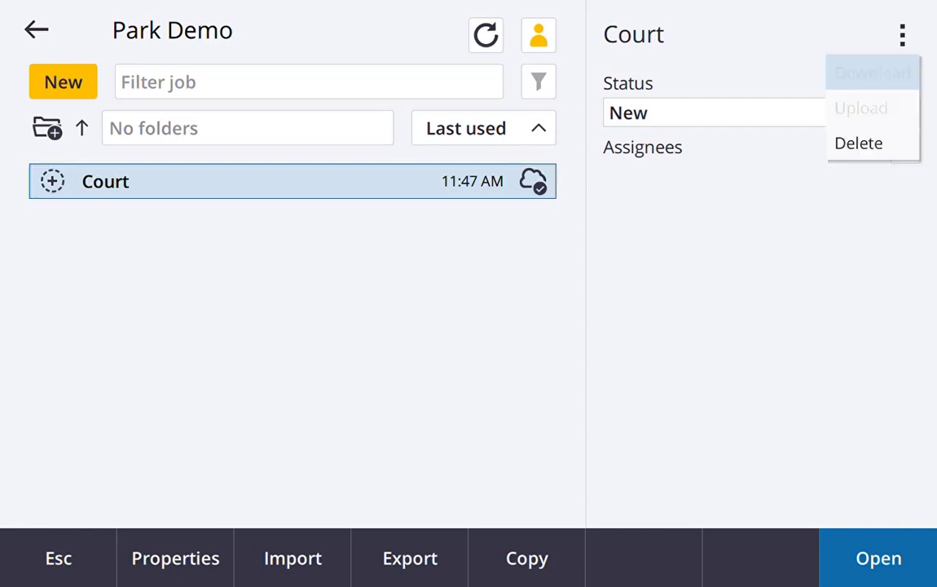